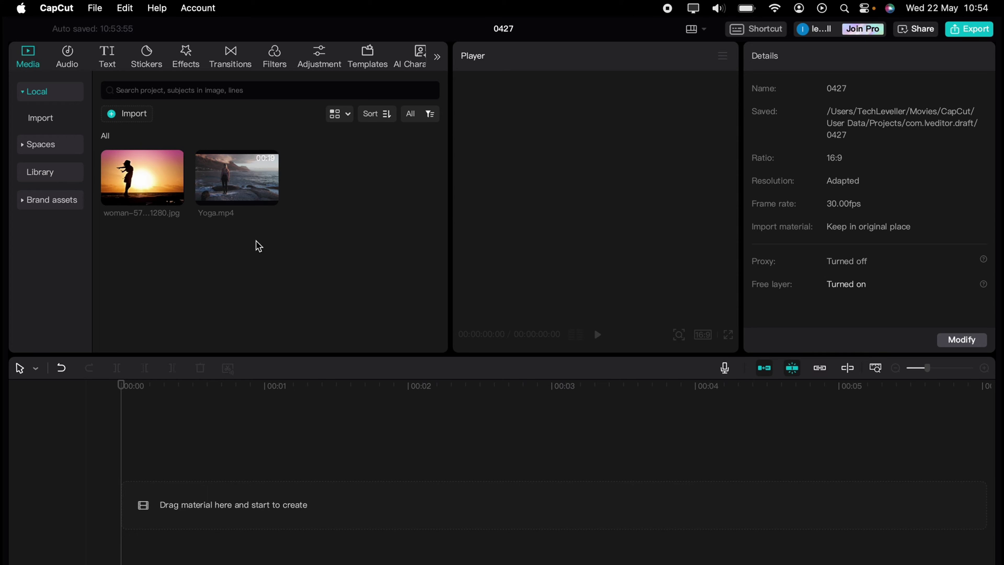
# Step: Add Yoga.mp4 to the timeline, split it at 00:00:04:15 and delete the later part
pyautogui.moveTo(236, 186); pyautogui.dragTo(175, 489)
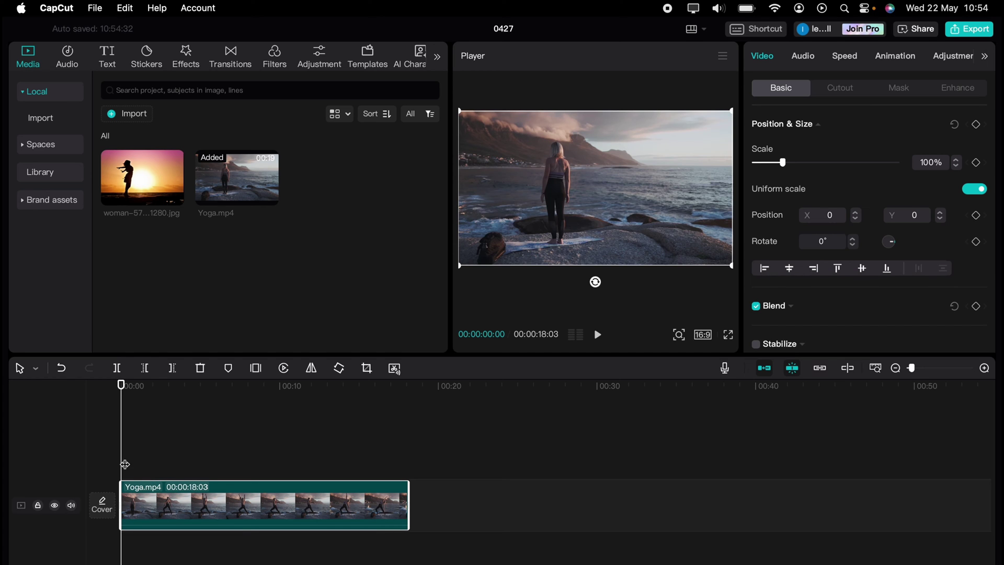
pyautogui.moveTo(125, 465); pyautogui.dragTo(193, 462)
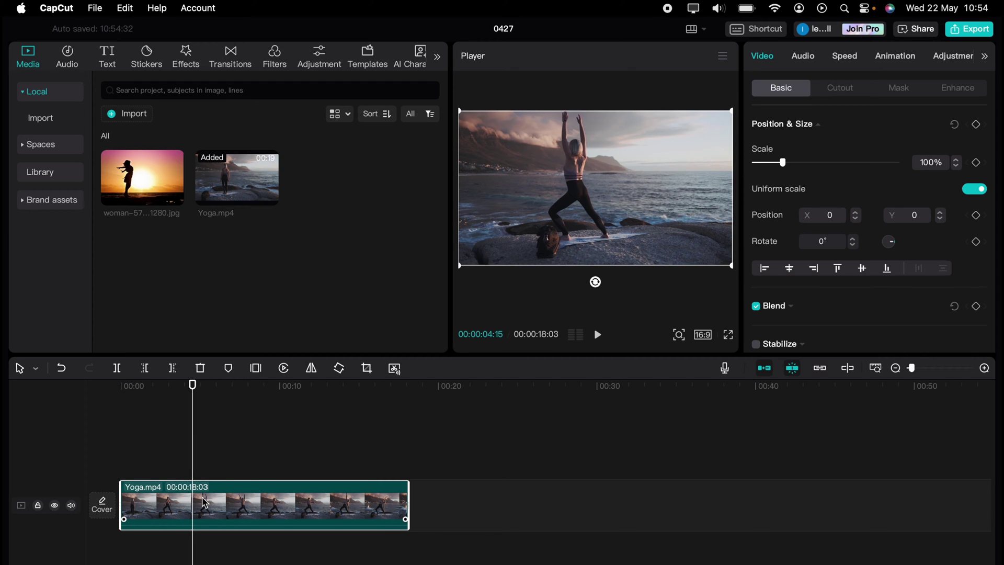
pyautogui.press('super+b')
pyautogui.press('Delete')
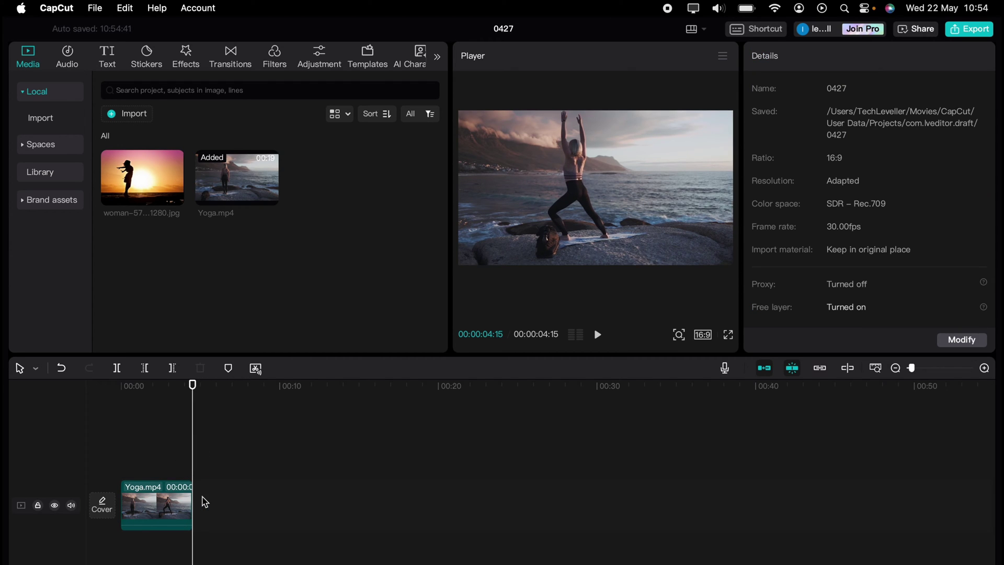
pyautogui.click(168, 499)
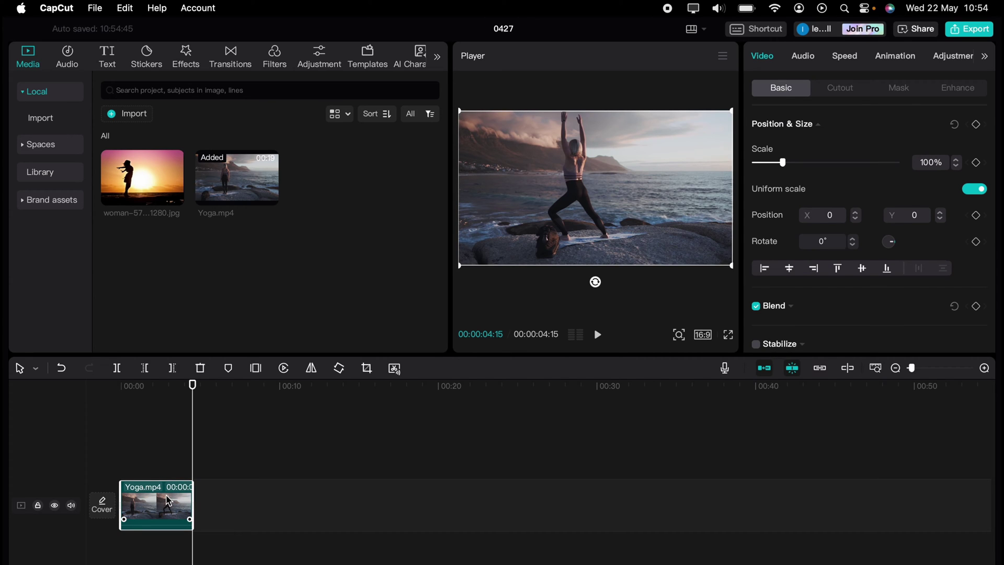
# Step: Copy the 4.15-second Yoga clip and place three pasted copies end to end after it
pyautogui.rightClick(167, 499)
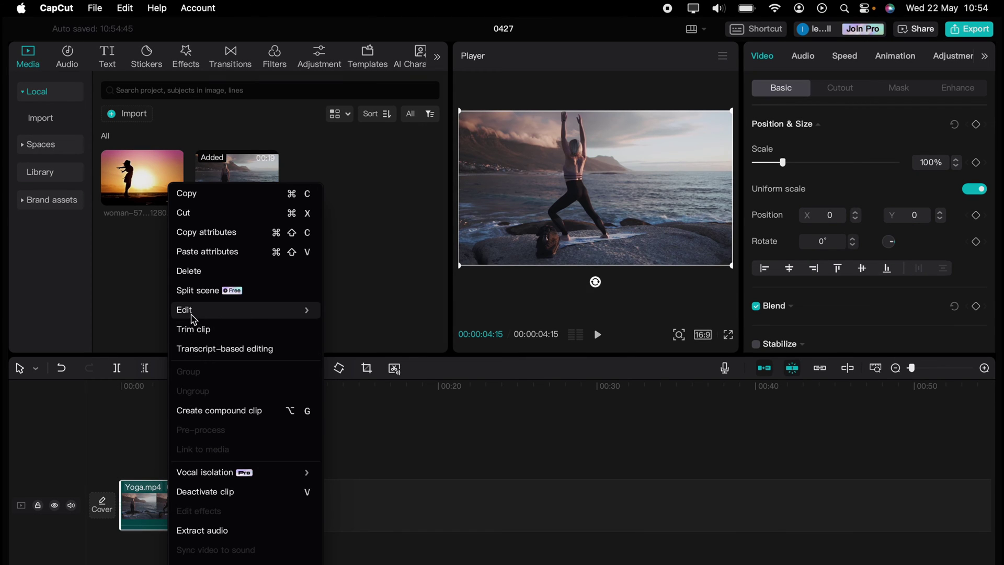
pyautogui.click(210, 197)
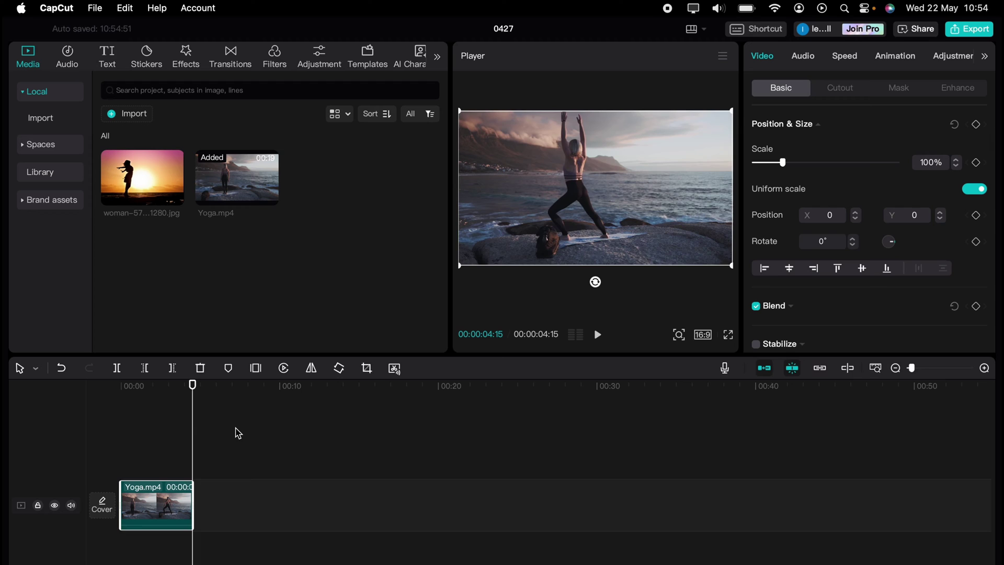
pyautogui.press('super+v')
pyautogui.moveTo(235, 454); pyautogui.dragTo(235, 497)
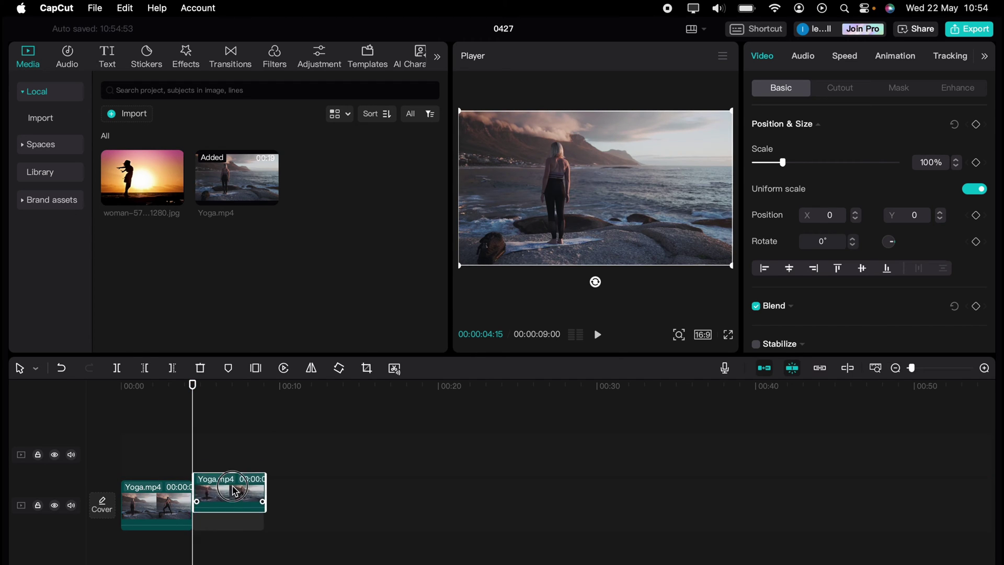
pyautogui.press('super+v')
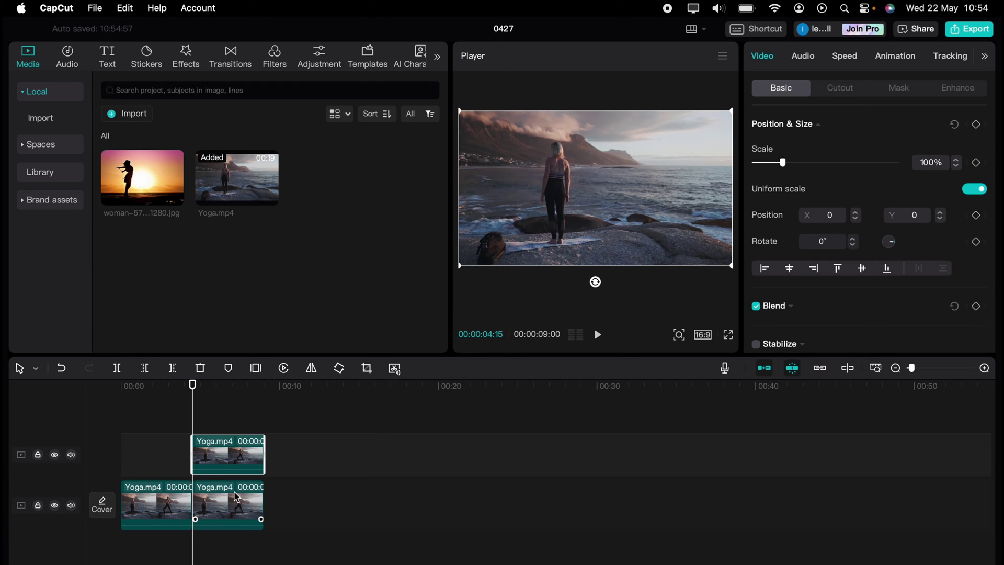
pyautogui.press('super+v')
pyautogui.moveTo(235, 496); pyautogui.dragTo(307, 547)
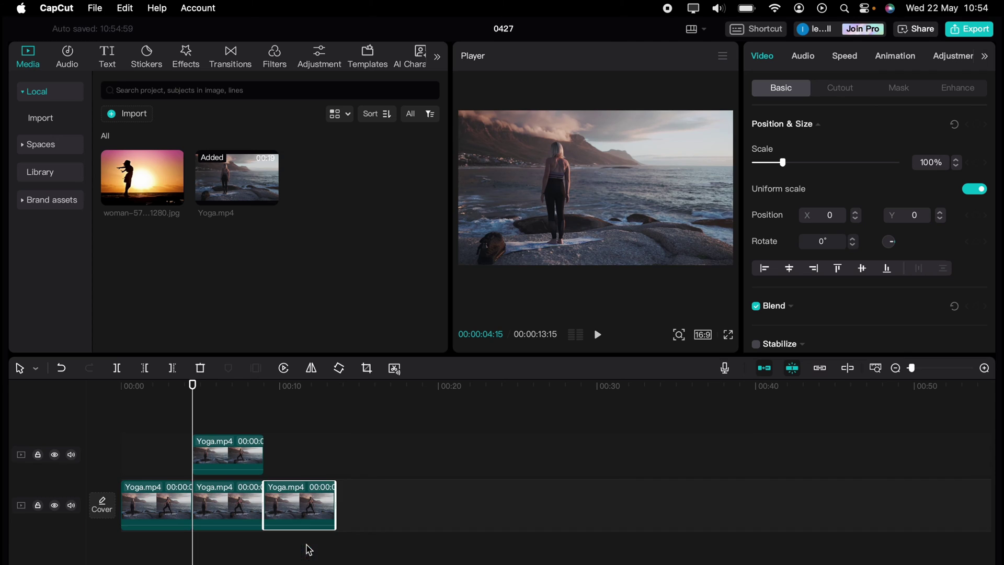
pyautogui.moveTo(238, 458)
pyautogui.mouseDown()
pyautogui.moveTo(363, 486)
pyautogui.moveTo(384, 506)
pyautogui.mouseUp()
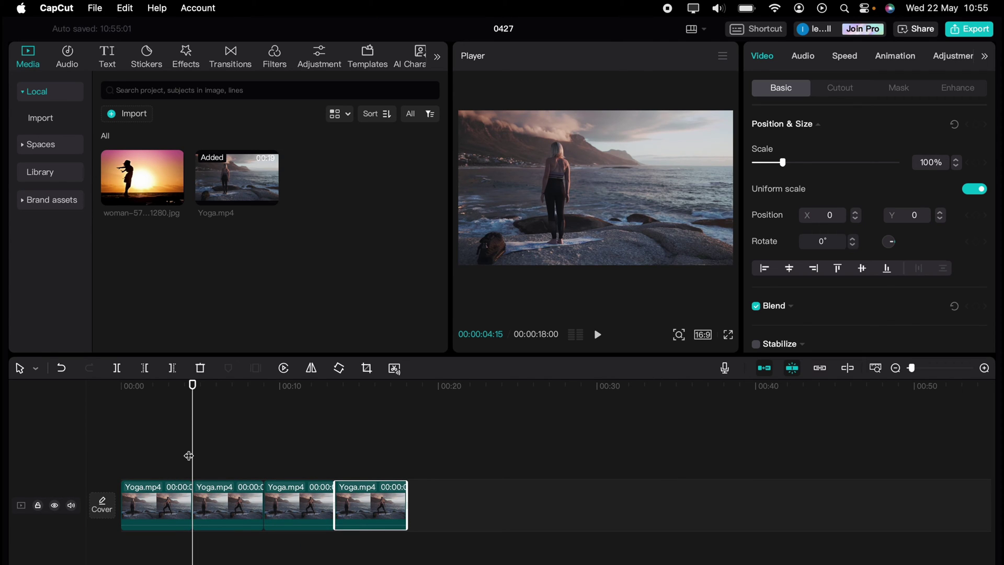
# Step: Apply Reverse to the second of the four Yoga copies
pyautogui.moveTo(228, 506)
pyautogui.click(222, 499)
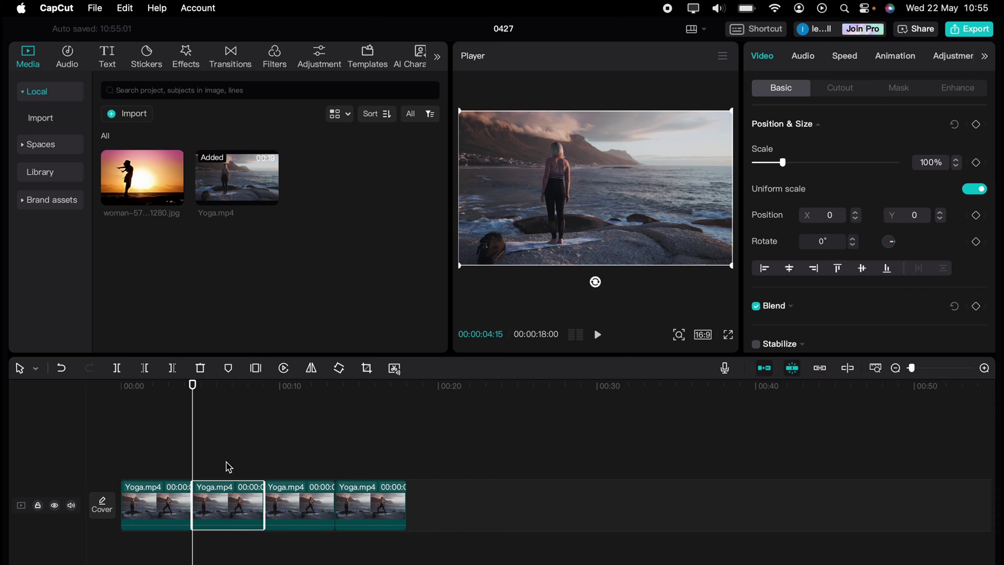
pyautogui.click(283, 373)
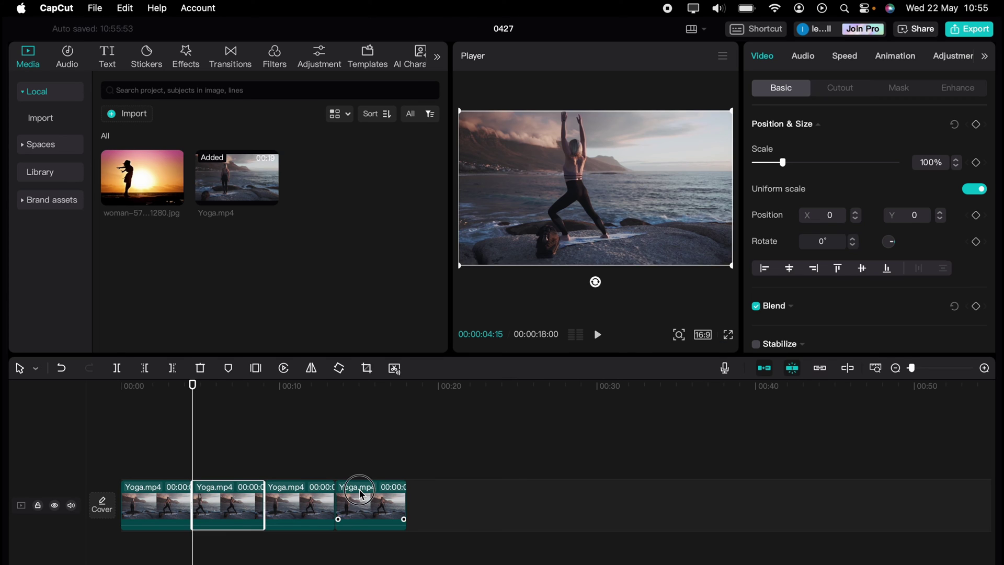
# Step: Apply Reverse to the fourth Yoga copy and return the playhead to 00:00
pyautogui.click(358, 489)
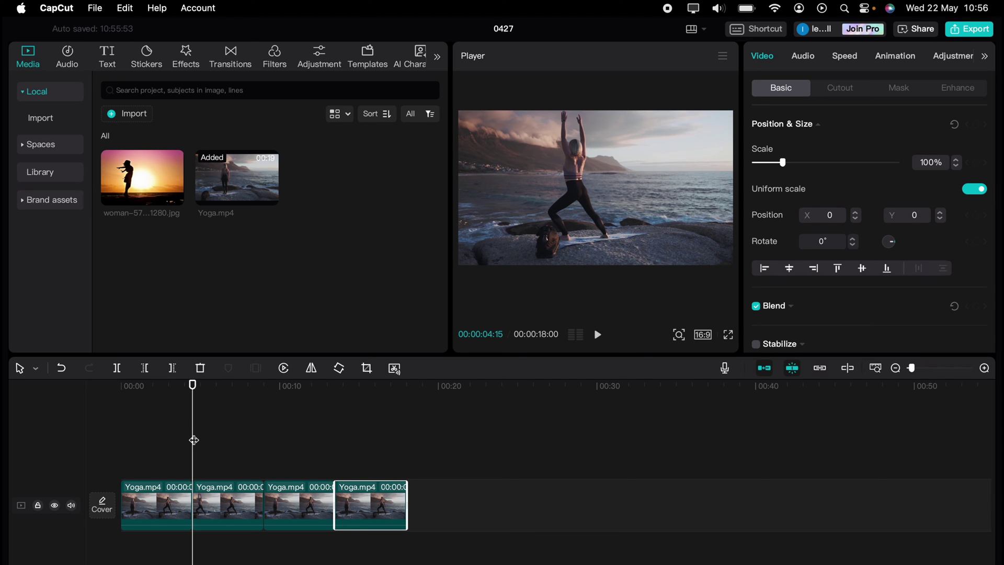
pyautogui.moveTo(194, 440); pyautogui.dragTo(367, 437)
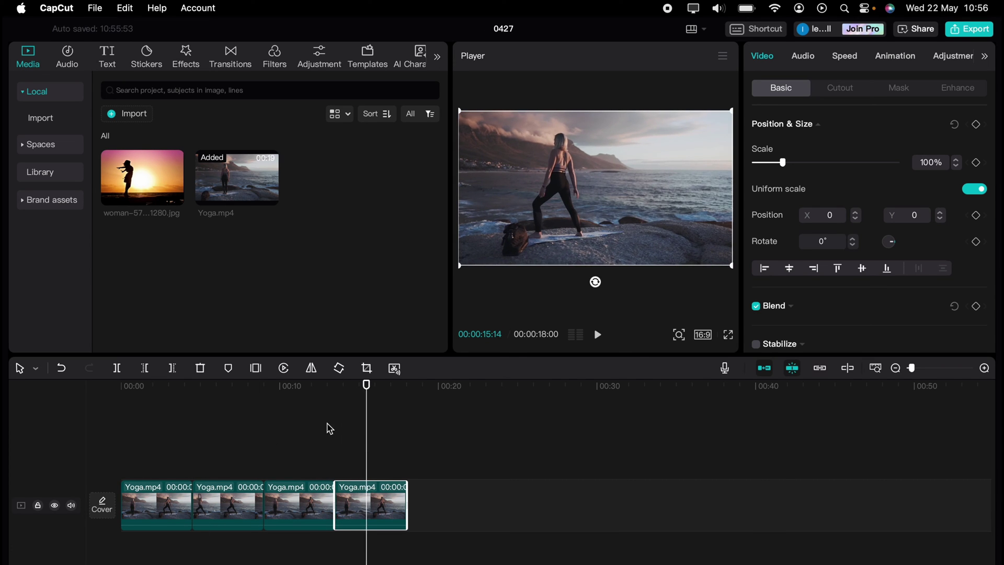
pyautogui.click(284, 369)
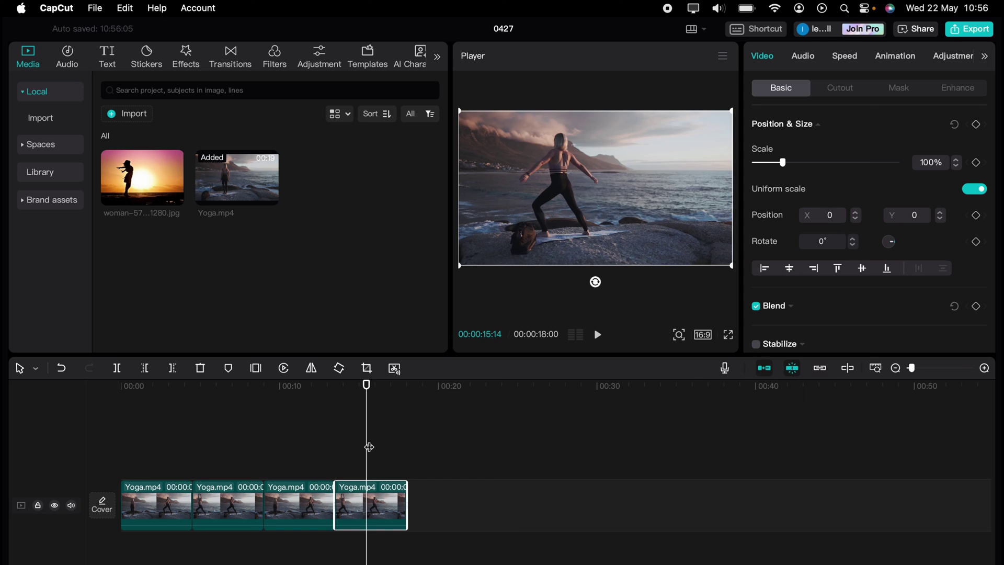
pyautogui.moveTo(369, 446); pyautogui.dragTo(121, 436)
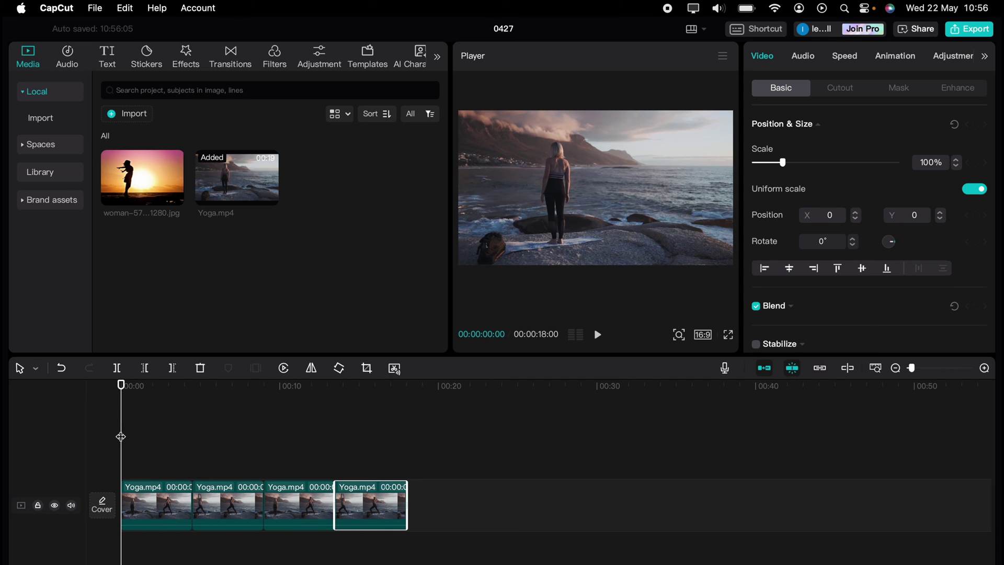
pyautogui.press('space')
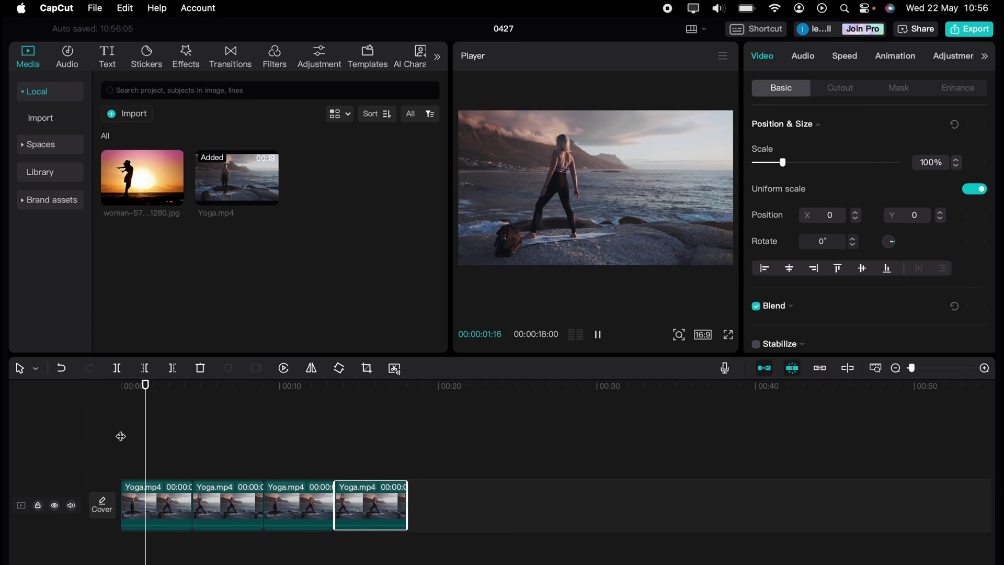